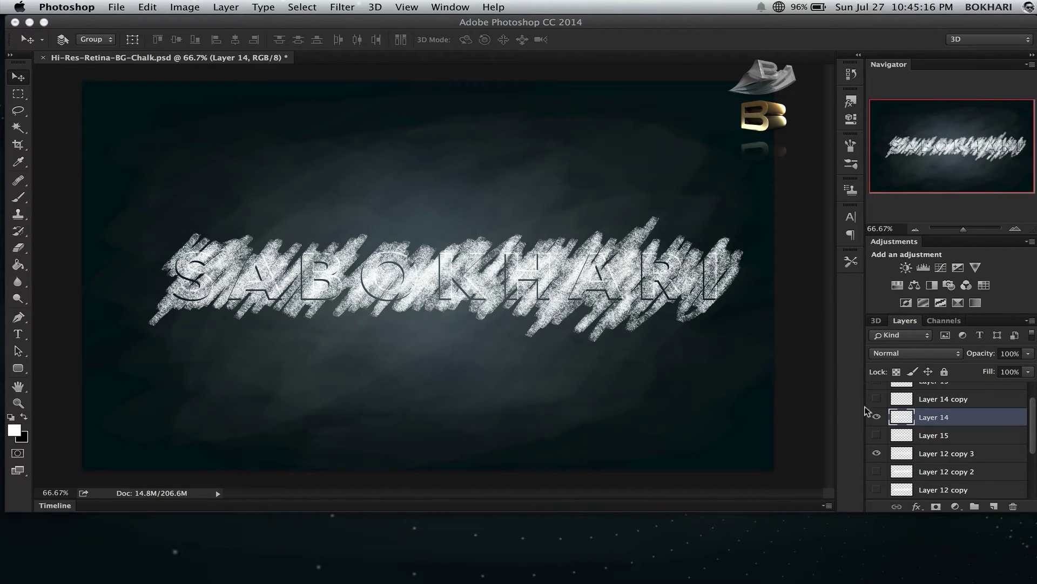
Toggle Layer 14 and Layer 12 copy 3 to compare, leaving the Layer 12 copy 3 scribbles hidden.
left_click(877, 417)
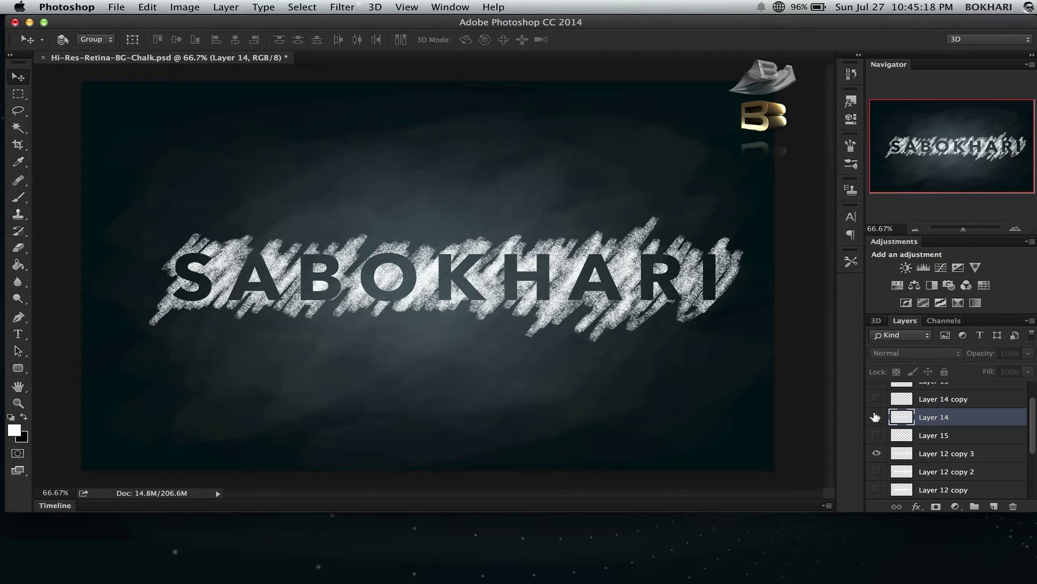
left_click(876, 417)
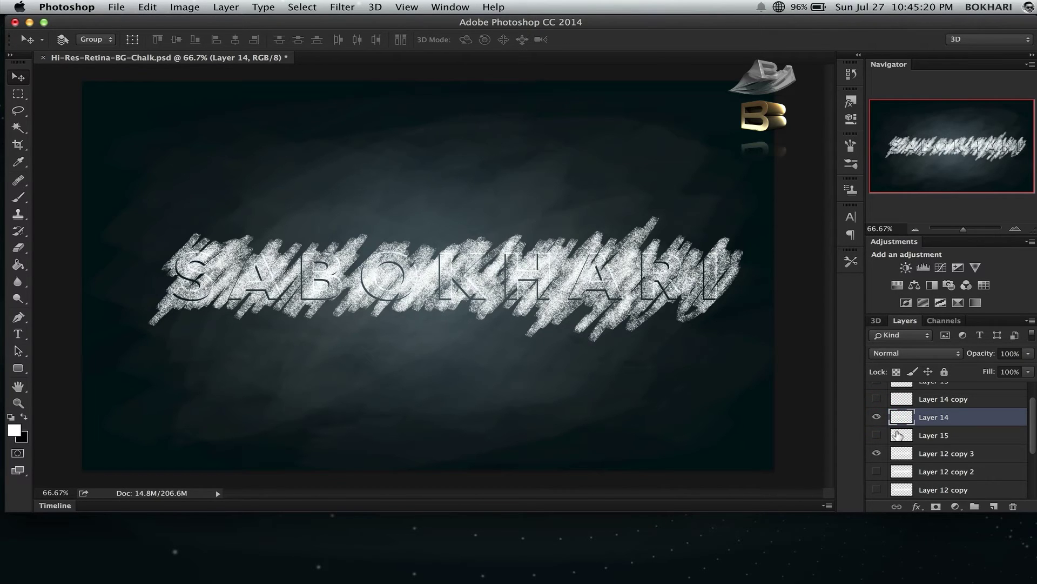
left_click(874, 452)
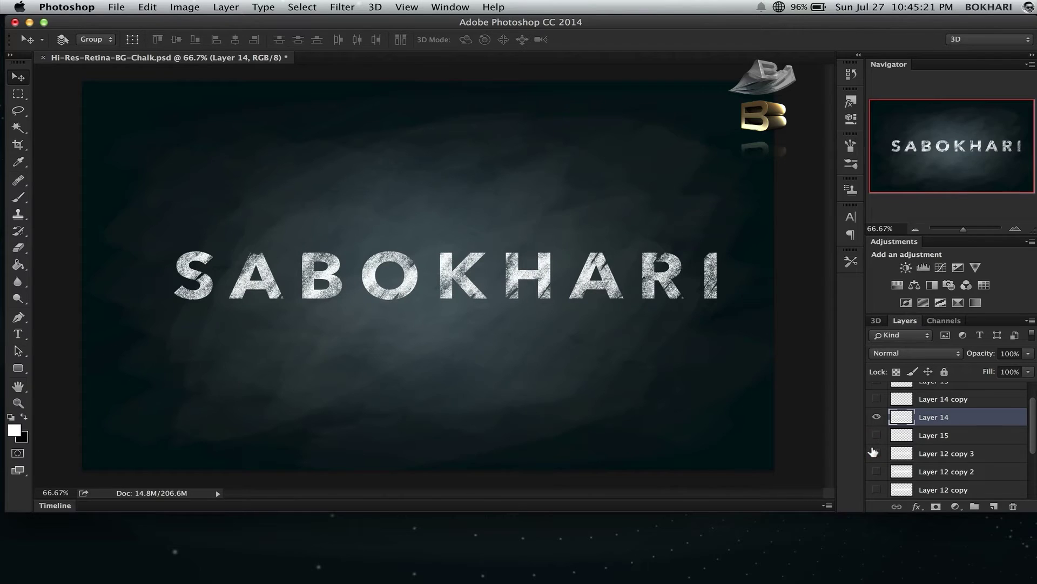
left_click(875, 399)
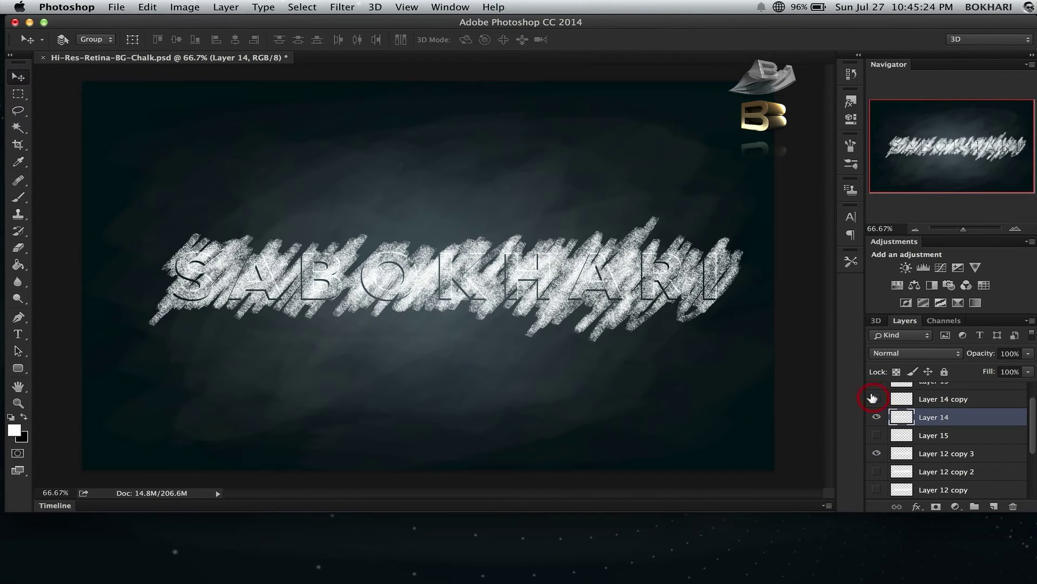
left_click(875, 453)
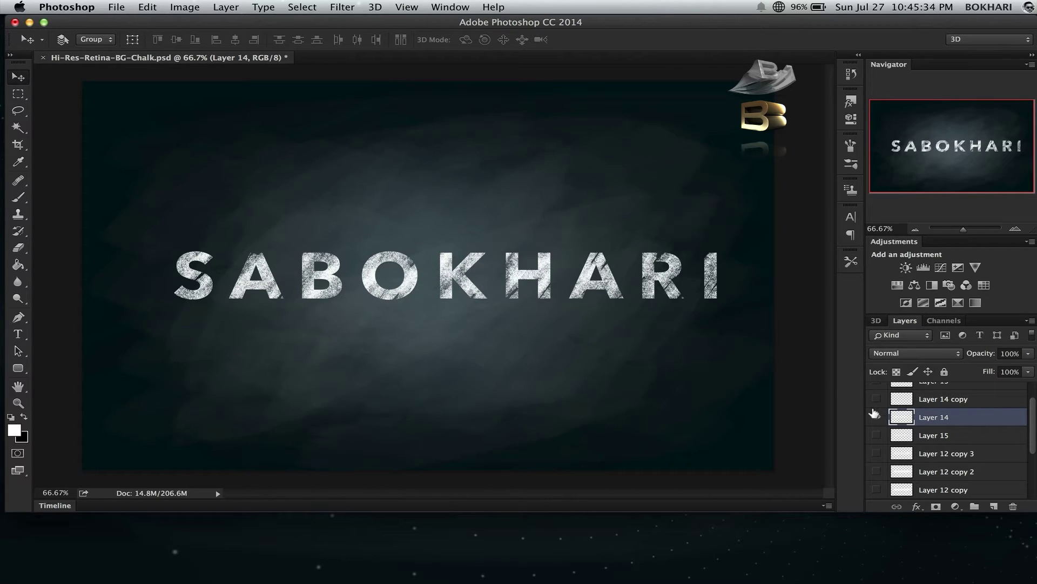
Make a new transparent Untitled-1 document sized 1000 × 300 px at 300 ppi.
left_click(117, 8)
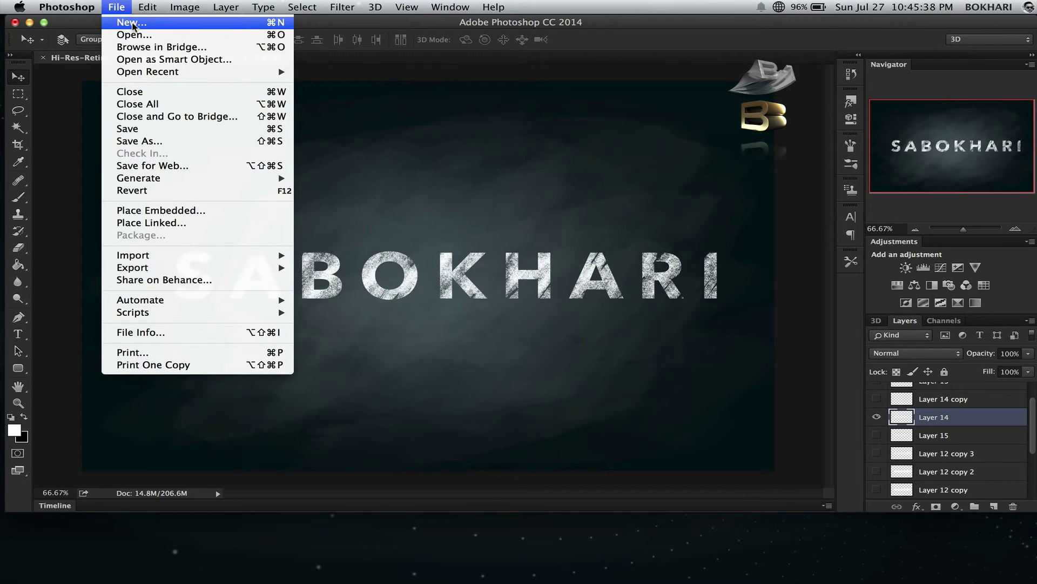
left_click(132, 23)
double_click(457, 233)
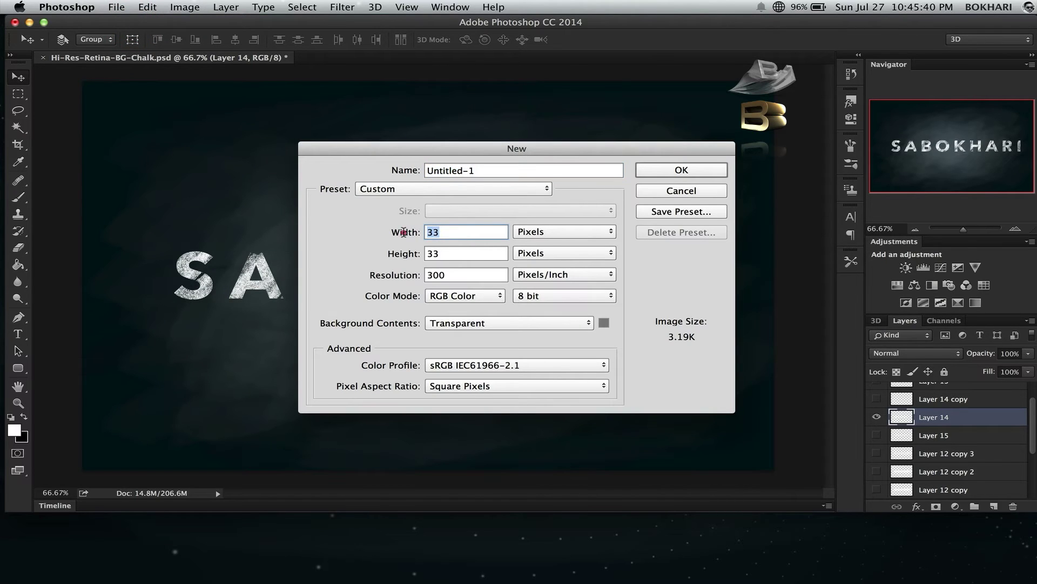
type("1000")
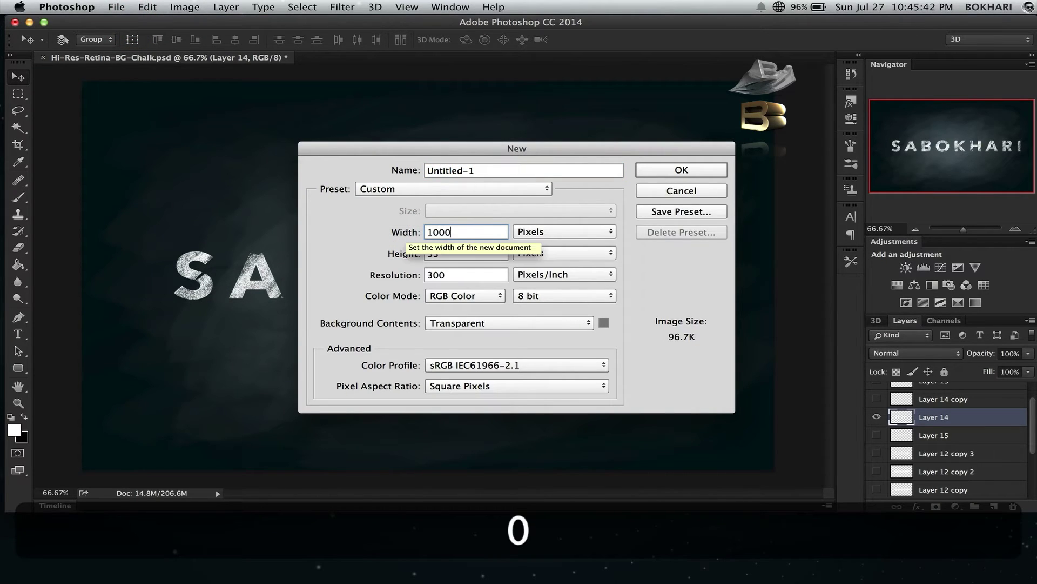
double_click(439, 254)
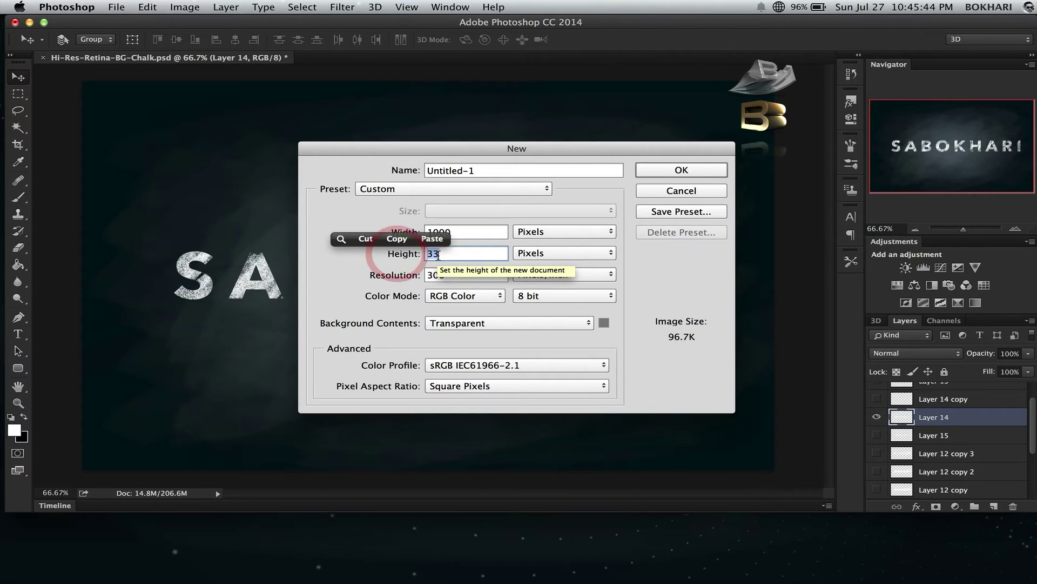
type("4")
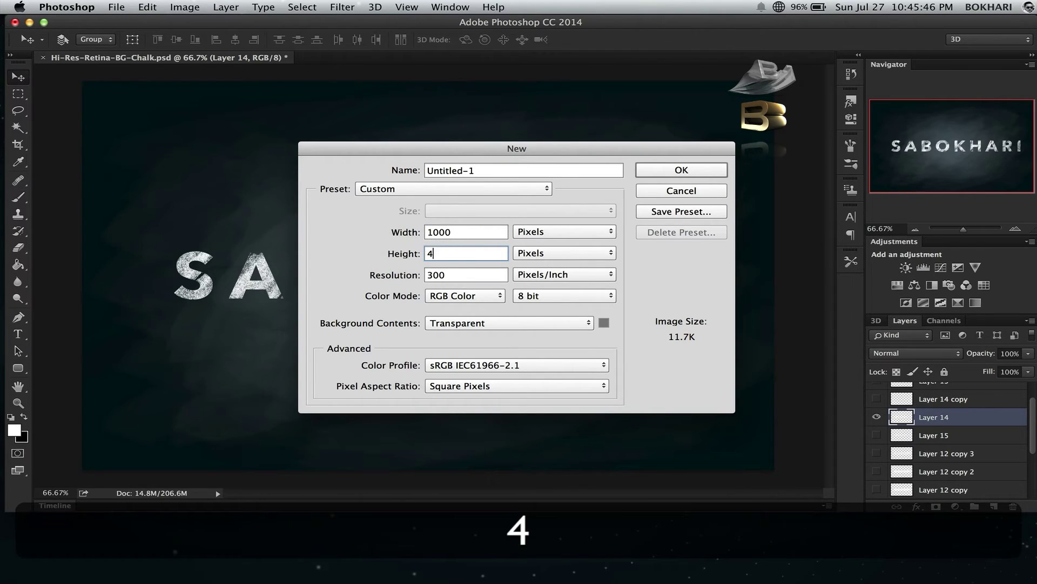
key("BackSpace")
type("300")
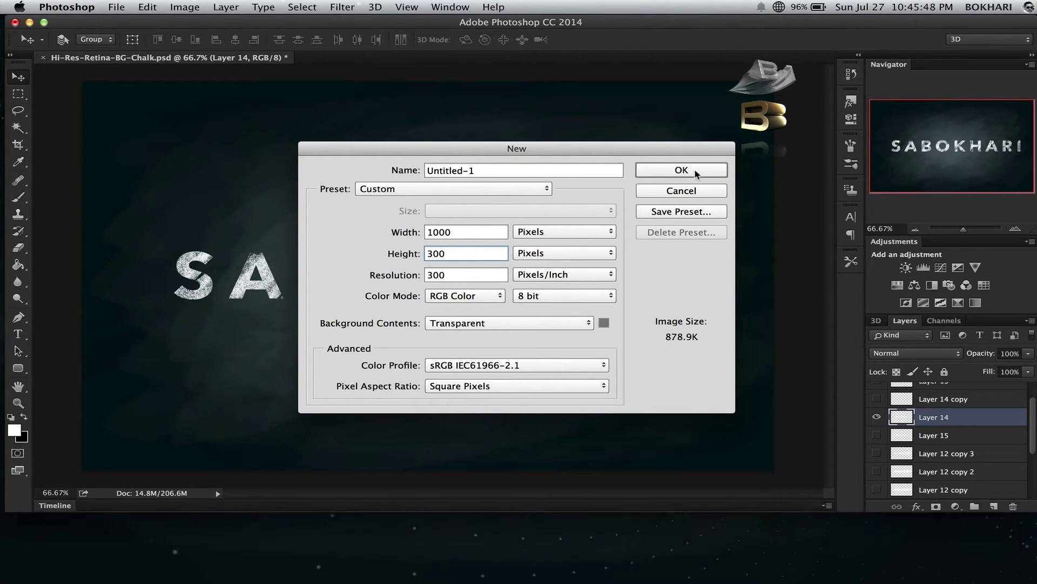
left_click(689, 170)
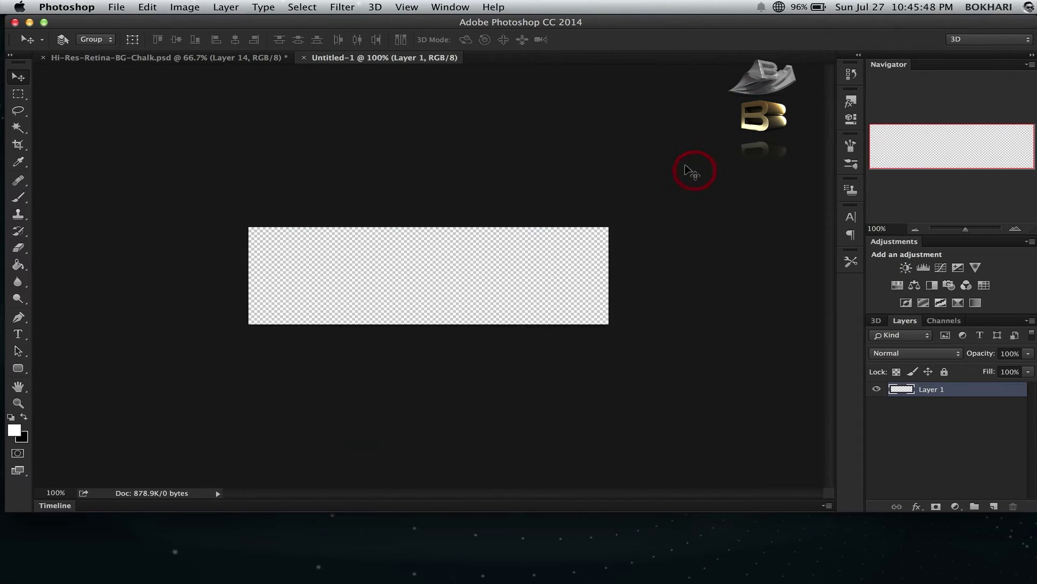
Set the foreground colour to dark teal #00191a.
left_click(1014, 229)
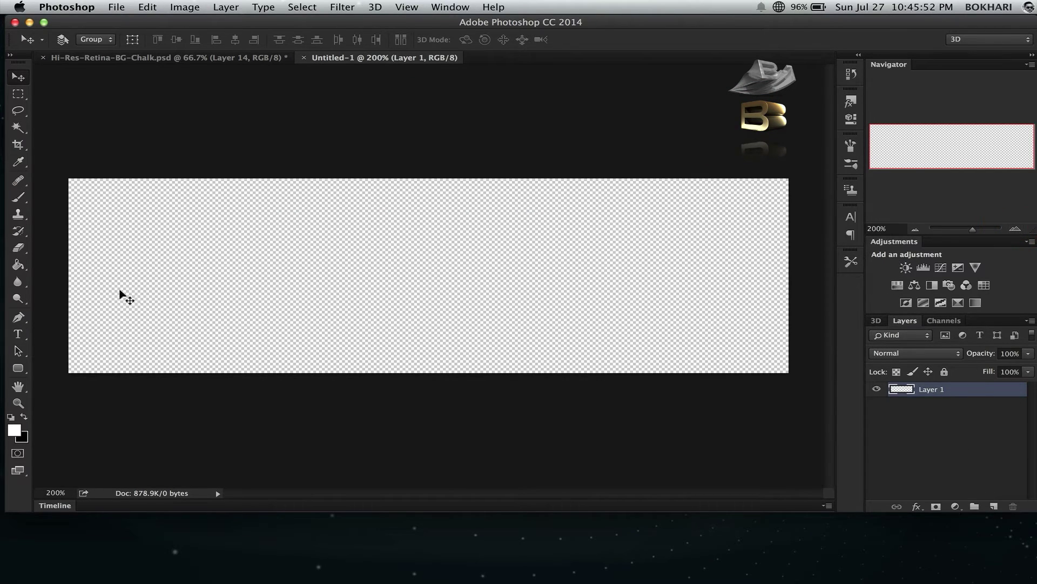
left_click(24, 418)
left_click(15, 429)
left_click(777, 425)
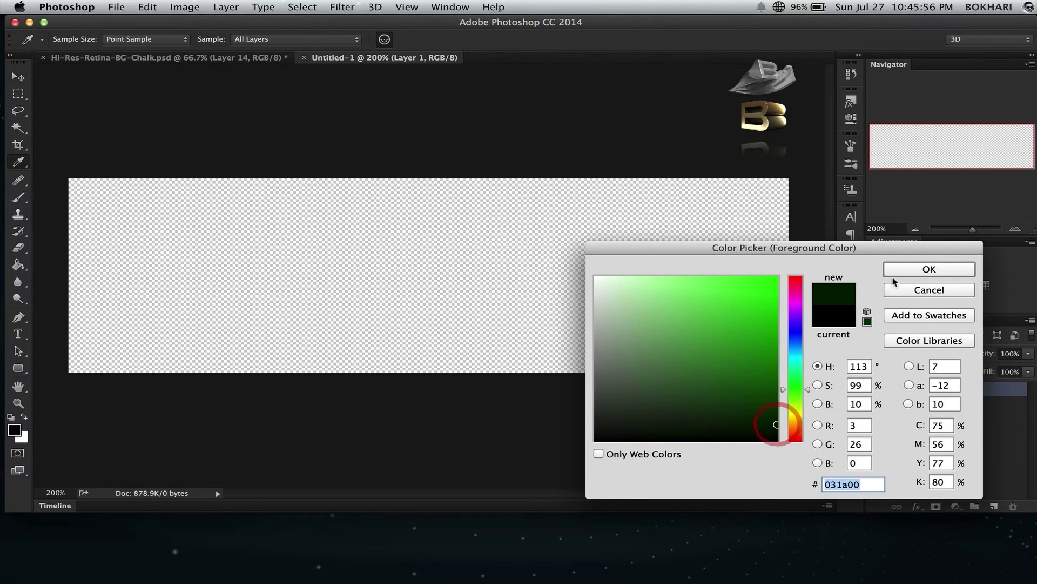
left_click(792, 356)
left_click(792, 347)
left_click(889, 269)
Fill Layer 1 with the dark teal using the Paint Bucket and add an empty Layer 2 above it.
key("v")
key("g")
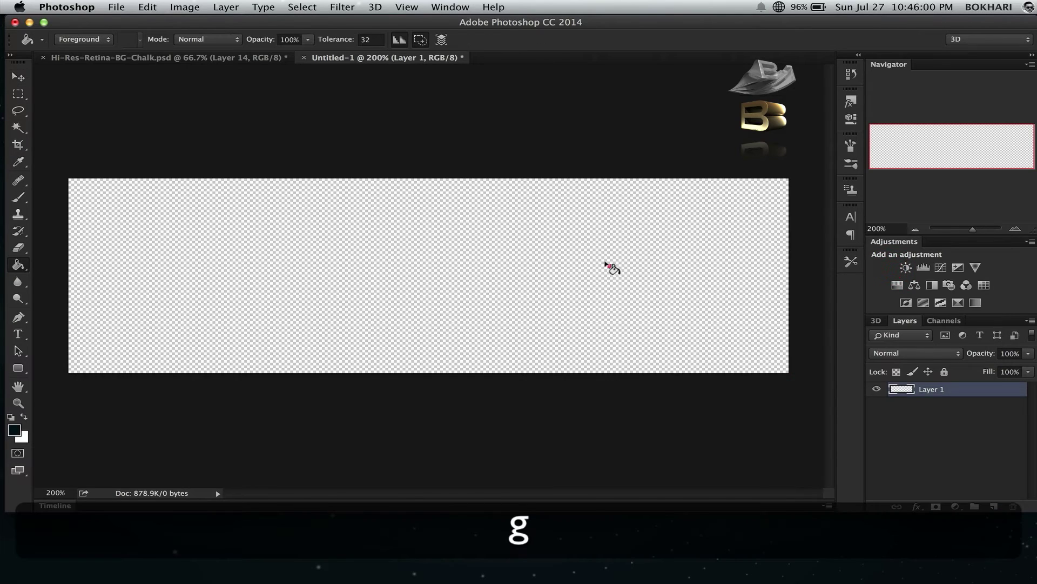
left_click(609, 268)
left_click(994, 506)
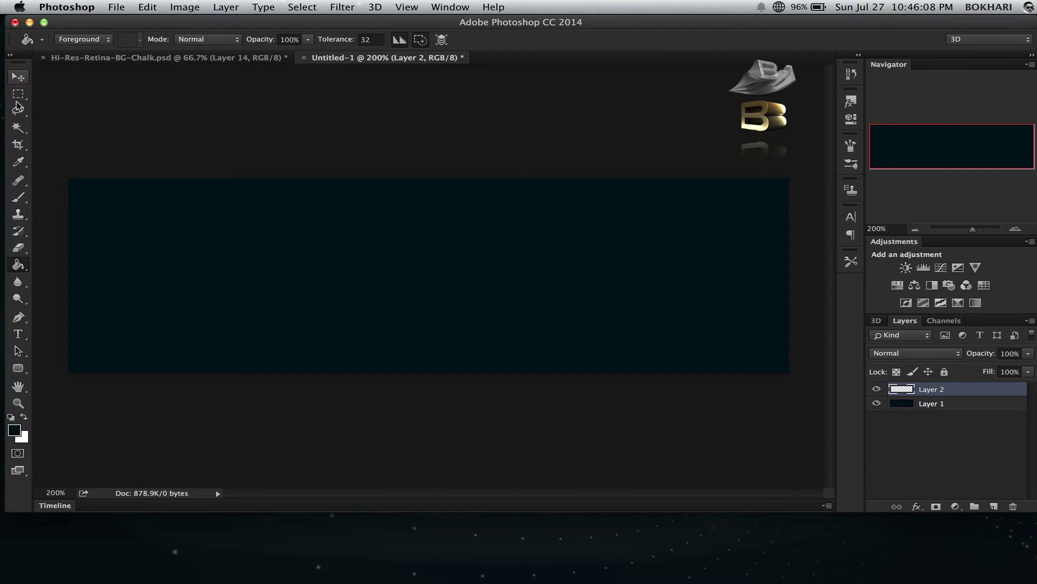
With a white chalk brush preset, paint dense diagonal strokes across the canvas on Layer 2.
left_click(18, 200)
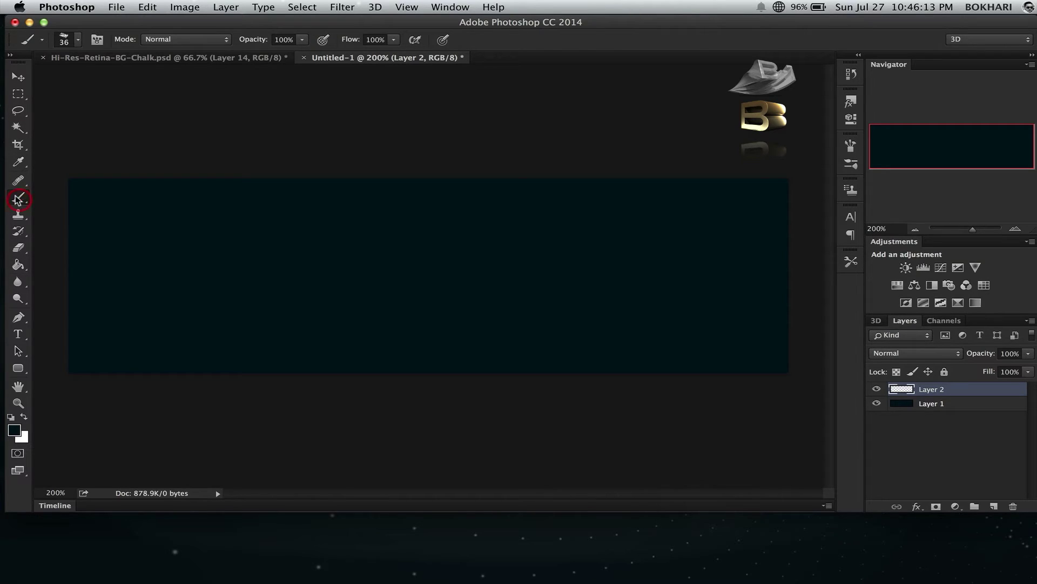
left_click(77, 41)
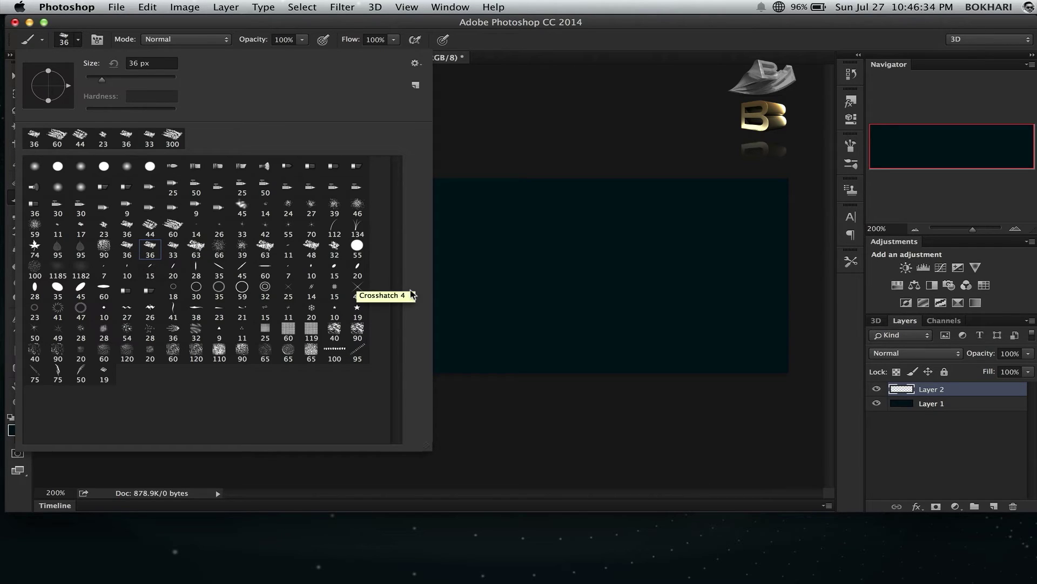
left_click(499, 40)
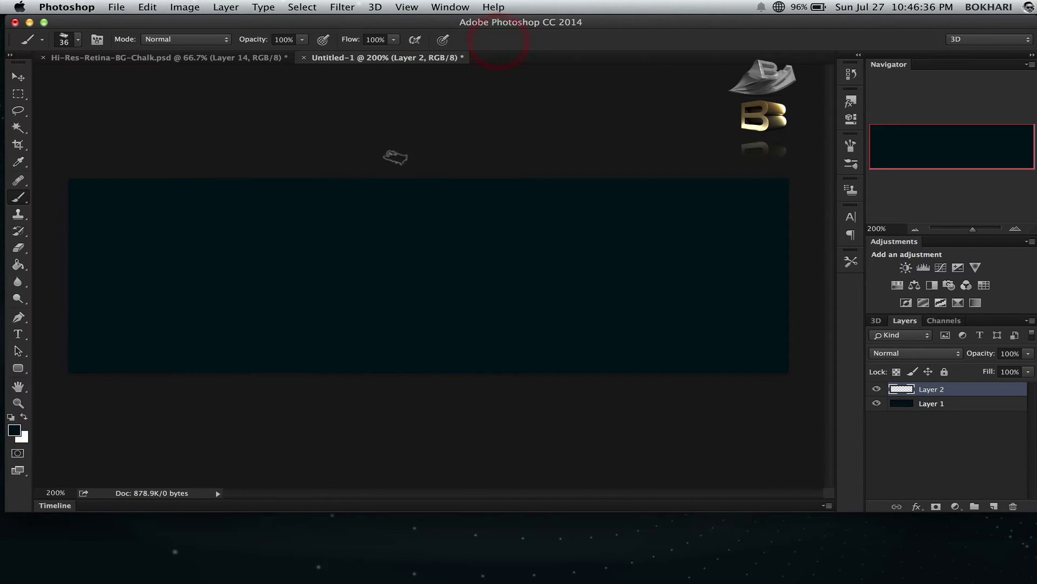
left_click(24, 417)
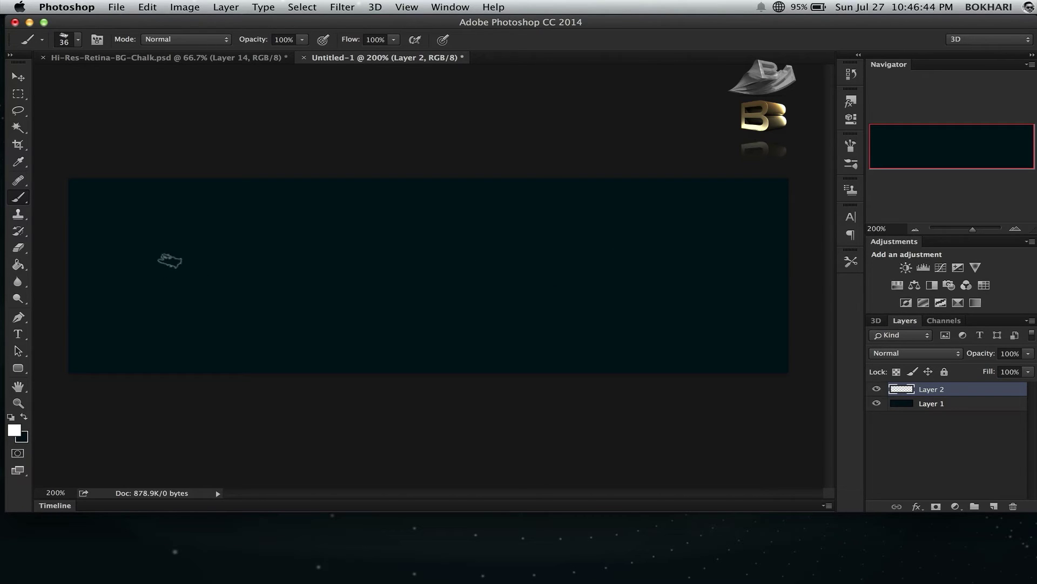
mouse_move(109, 272)
left_mouse_down()
mouse_move(162, 222)
mouse_move(266, 231)
mouse_move(183, 292)
mouse_move(342, 202)
mouse_move(285, 308)
mouse_move(389, 261)
mouse_move(319, 300)
mouse_move(491, 197)
mouse_move(397, 268)
mouse_move(519, 208)
mouse_move(332, 362)
mouse_move(560, 216)
mouse_move(524, 267)
mouse_move(611, 203)
mouse_move(540, 308)
mouse_move(483, 328)
mouse_move(724, 201)
mouse_move(573, 324)
mouse_move(782, 185)
mouse_move(731, 296)
mouse_move(572, 346)
mouse_move(492, 313)
mouse_move(670, 257)
mouse_move(513, 324)
mouse_move(237, 370)
mouse_move(156, 311)
mouse_move(76, 294)
mouse_move(168, 259)
left_mouse_up()
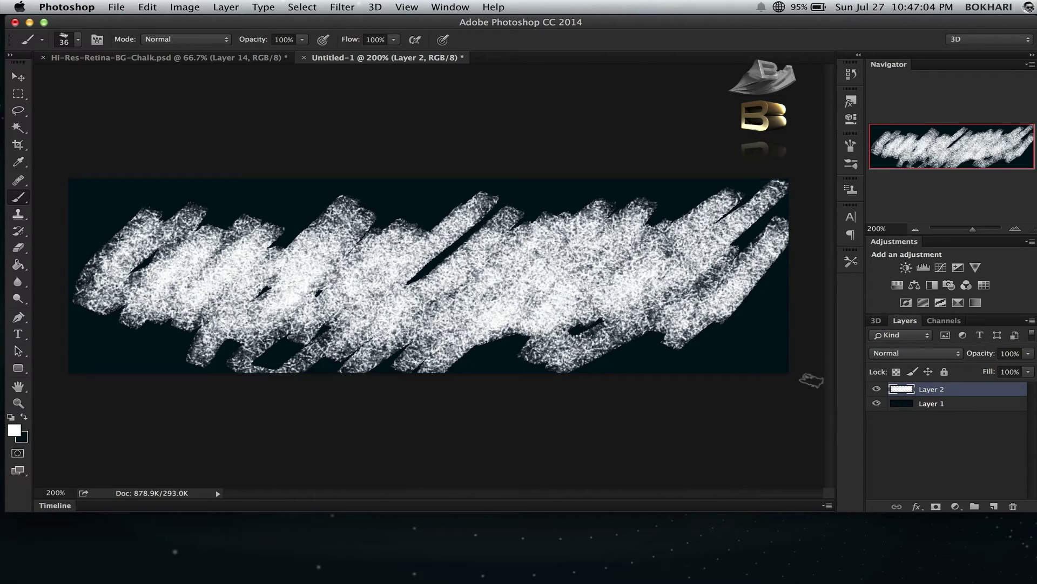
Add a new empty layer and hide the chalk scribble layer, Layer 2.
left_click(993, 505)
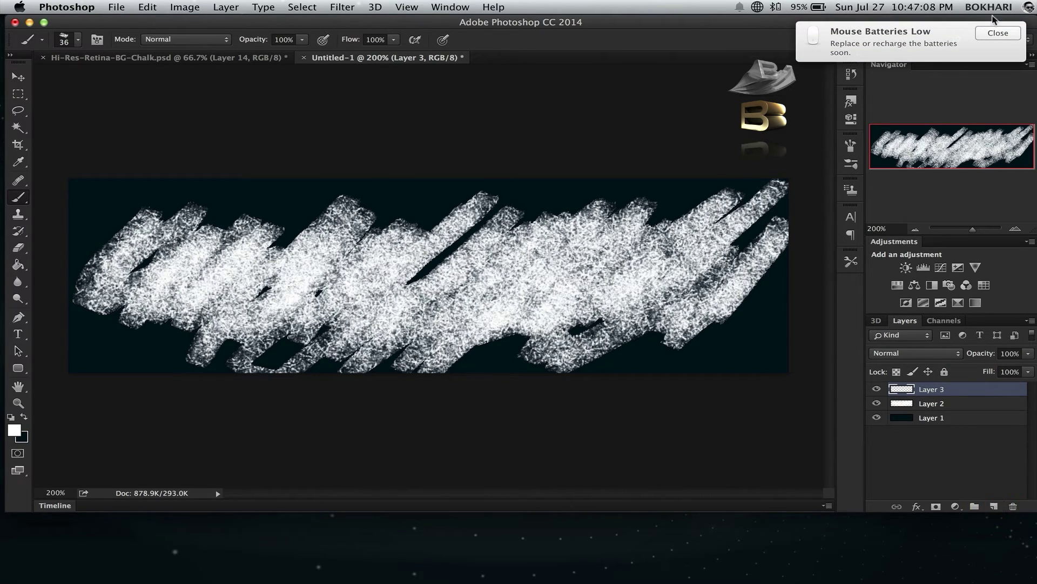
left_click(1000, 33)
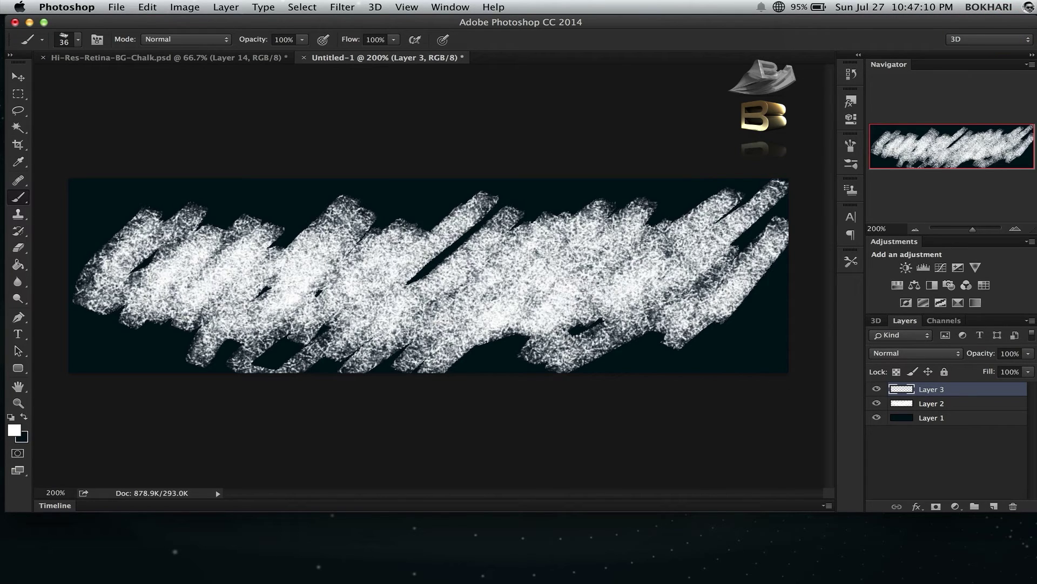
left_click(876, 403)
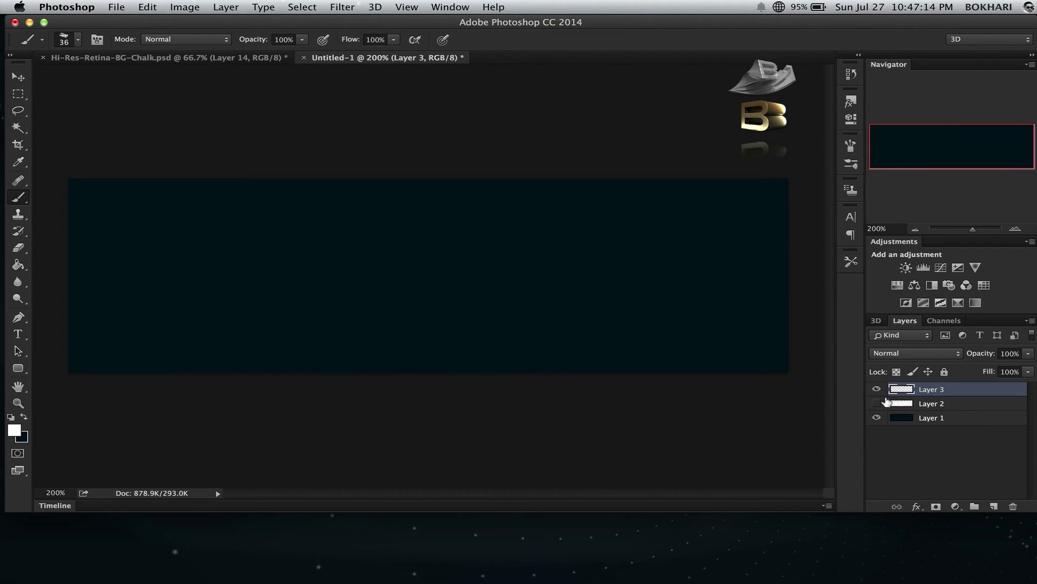
mouse_move(915, 402)
left_mouse_down()
mouse_move(535, 347)
mouse_move(923, 385)
left_mouse_up()
Type SABOKHARI on the canvas in white Avenir Next Bold 72 pt.
left_click(19, 334)
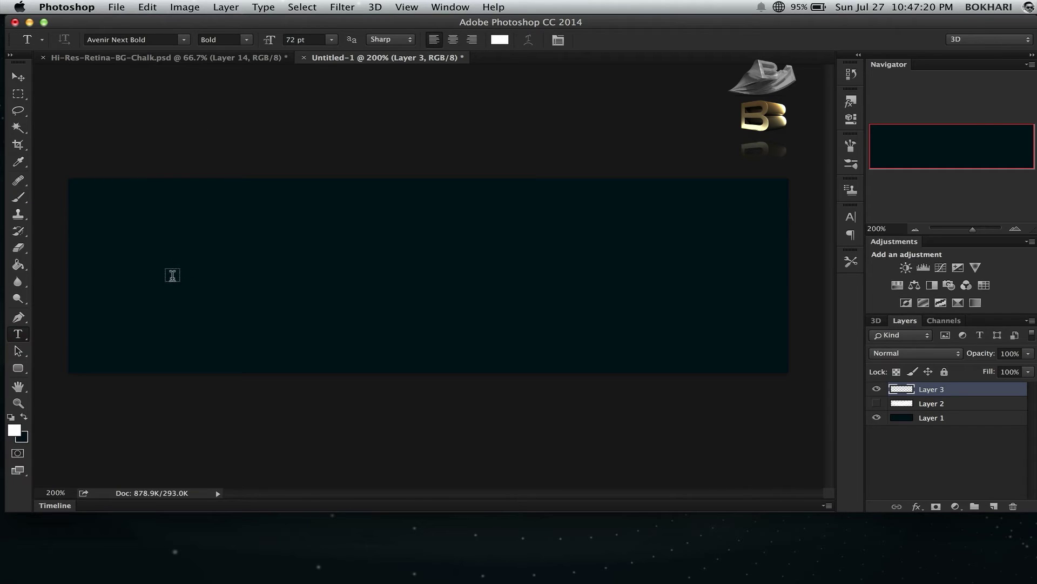
left_click(173, 277)
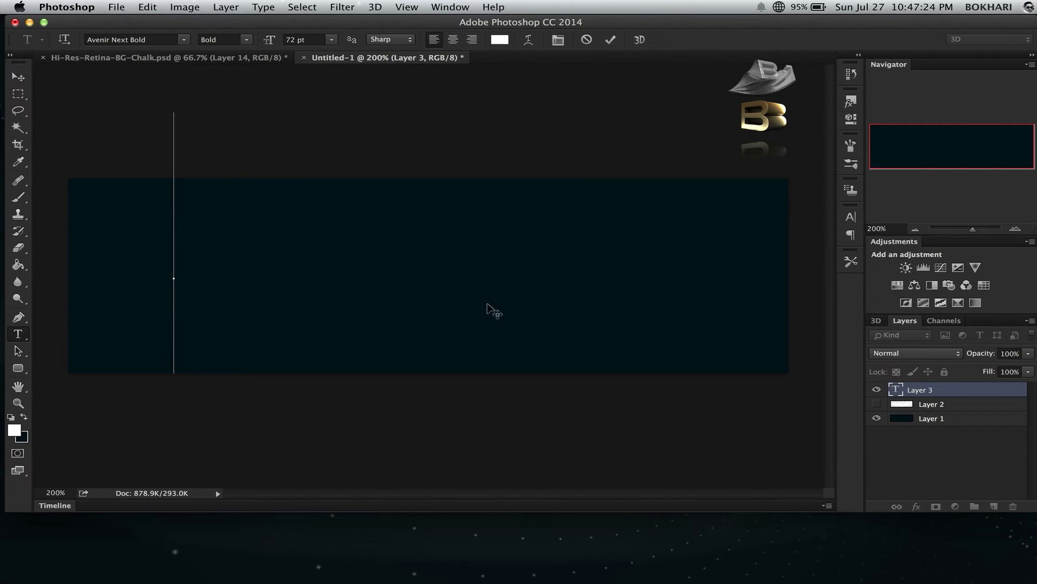
key("shift")
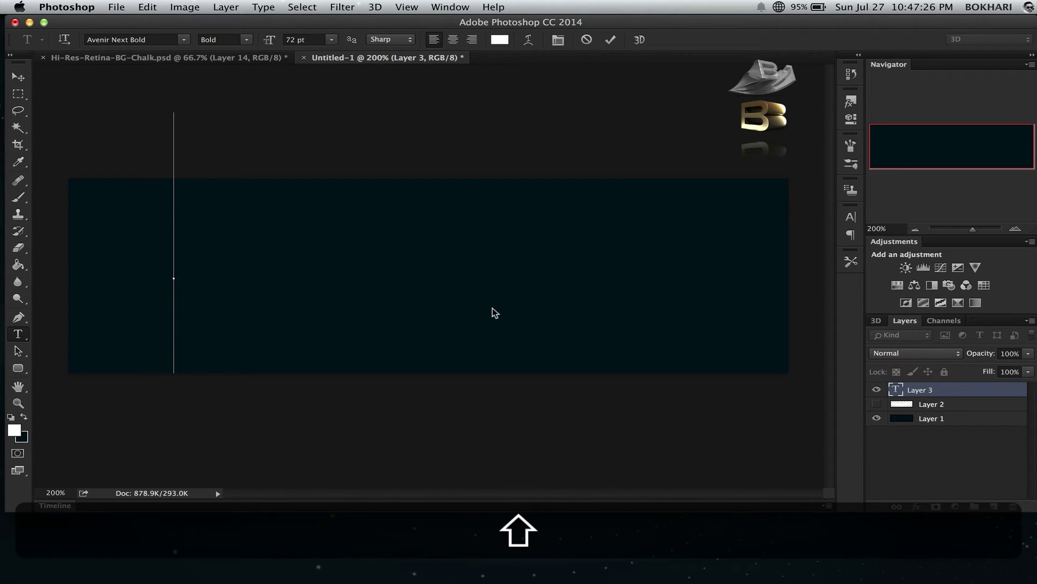
type("S")
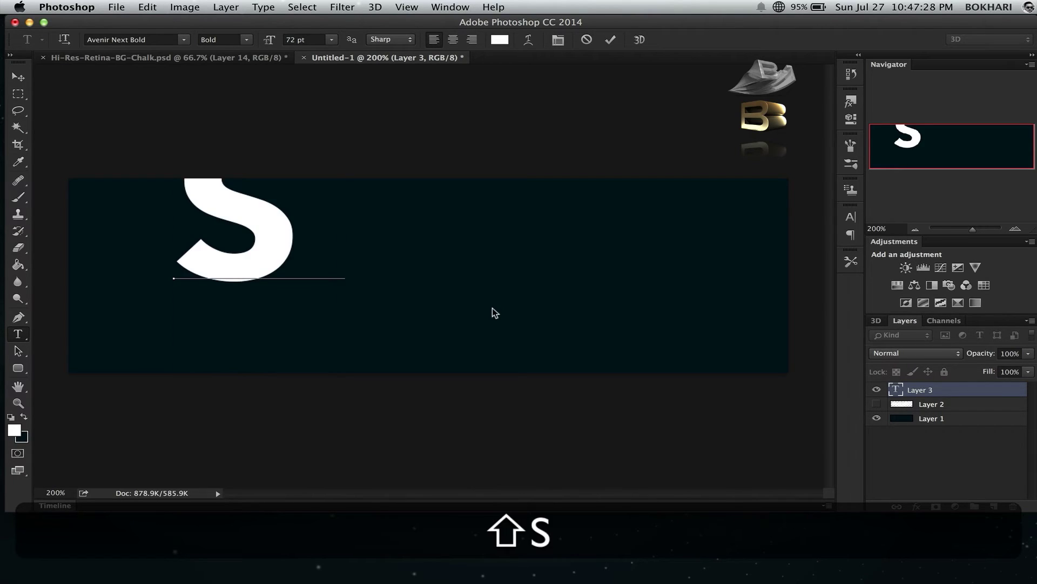
type("A")
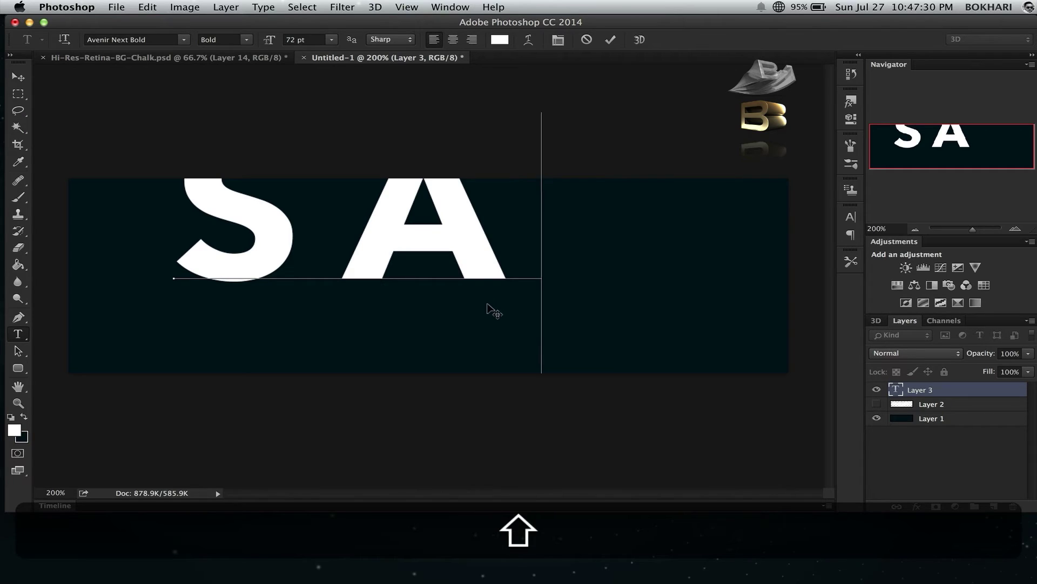
type("BOKHAR")
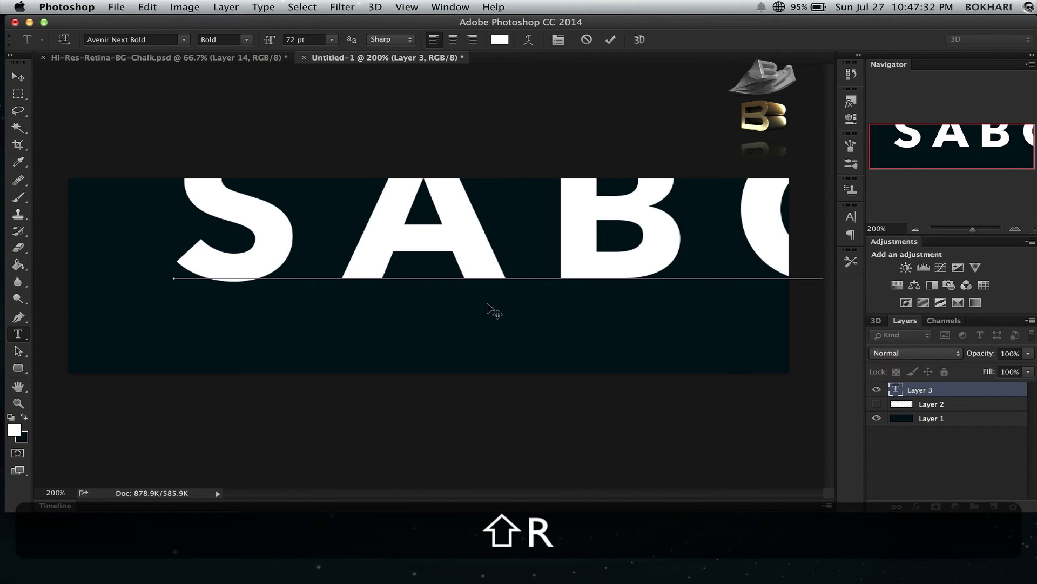
type("I")
Commit the text and set SABOKHARI's font size to 24 pt.
left_click(20, 77)
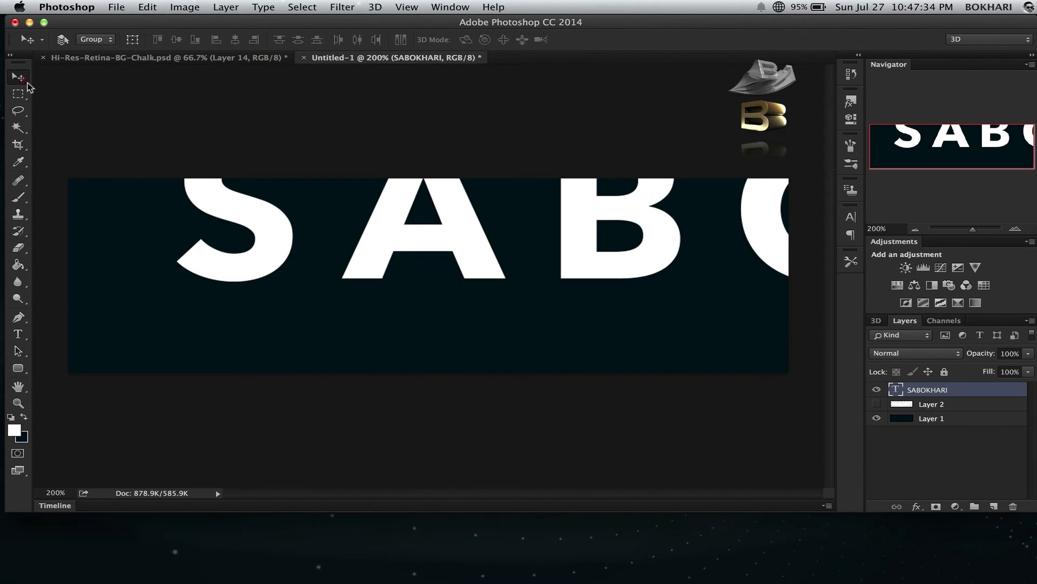
left_click(18, 334)
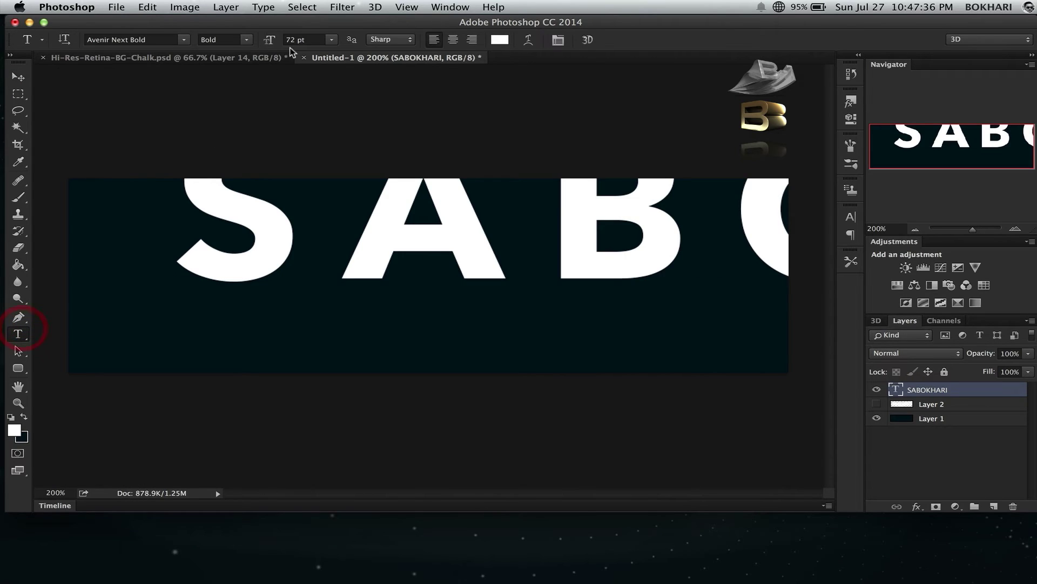
left_click(331, 40)
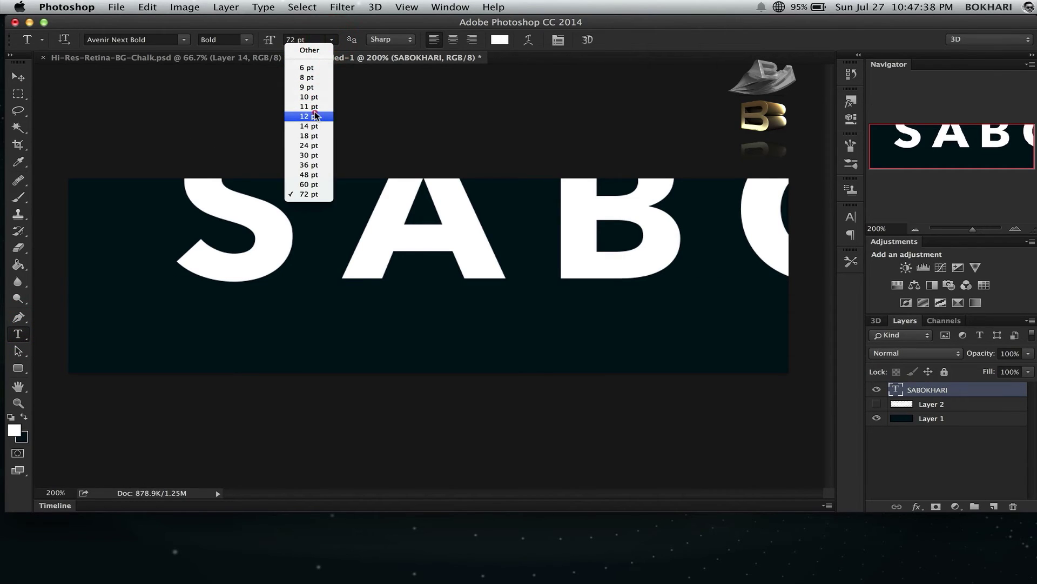
left_click(313, 110)
left_click(331, 40)
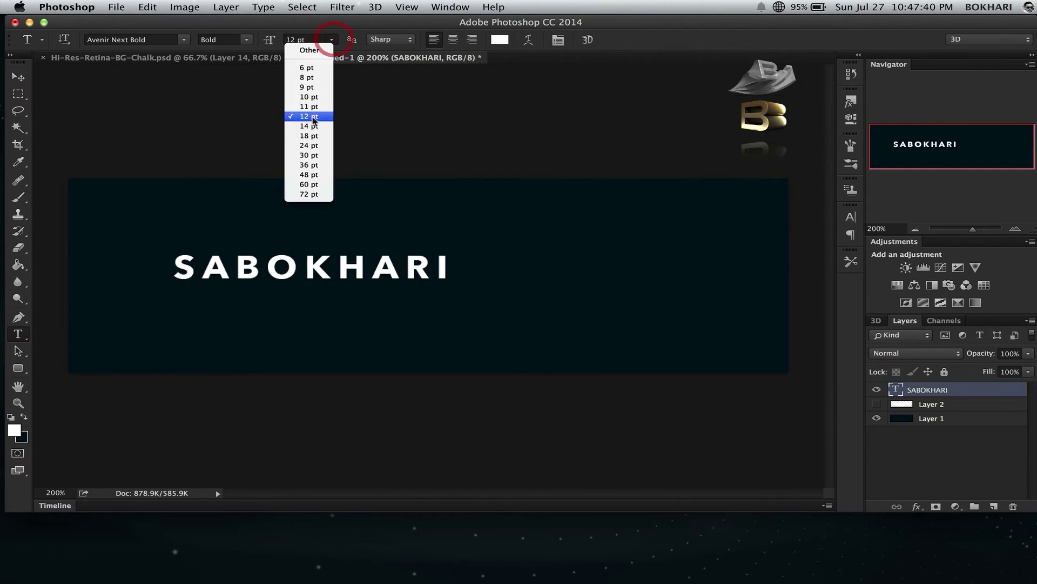
left_click(316, 155)
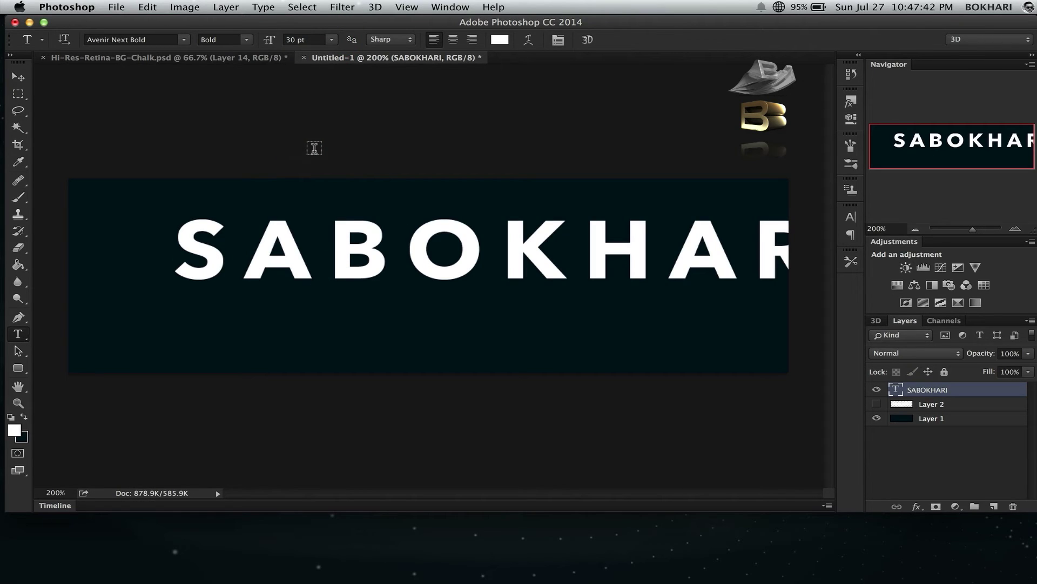
left_click(331, 40)
left_click(312, 143)
Centre SABOKHARI on the background and make the chalk scribble layer visible again.
left_click(18, 76)
mouse_move(457, 261)
left_mouse_down()
mouse_move(457, 281)
mouse_move(448, 274)
left_mouse_up()
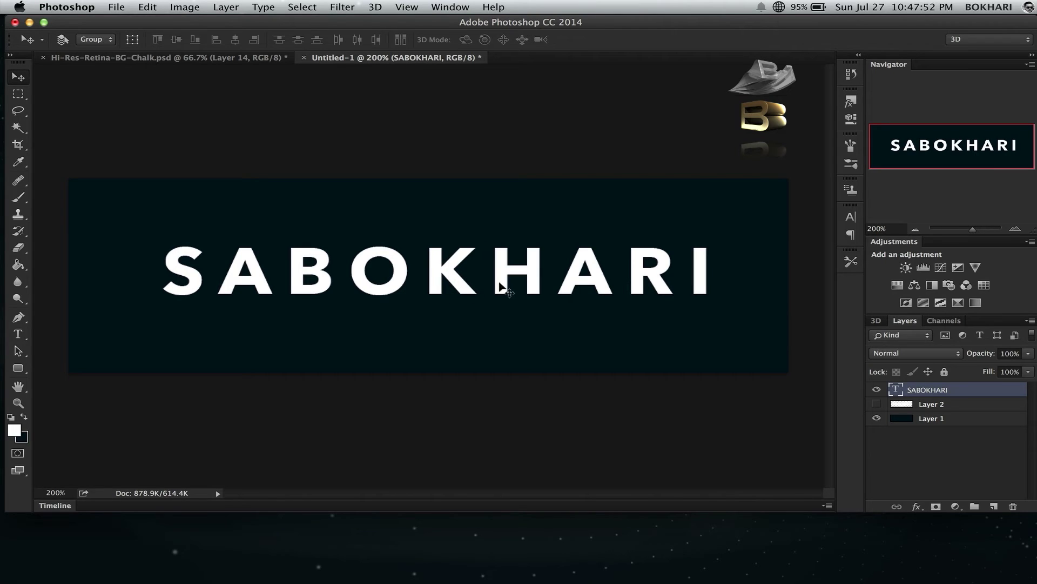
left_click(874, 403)
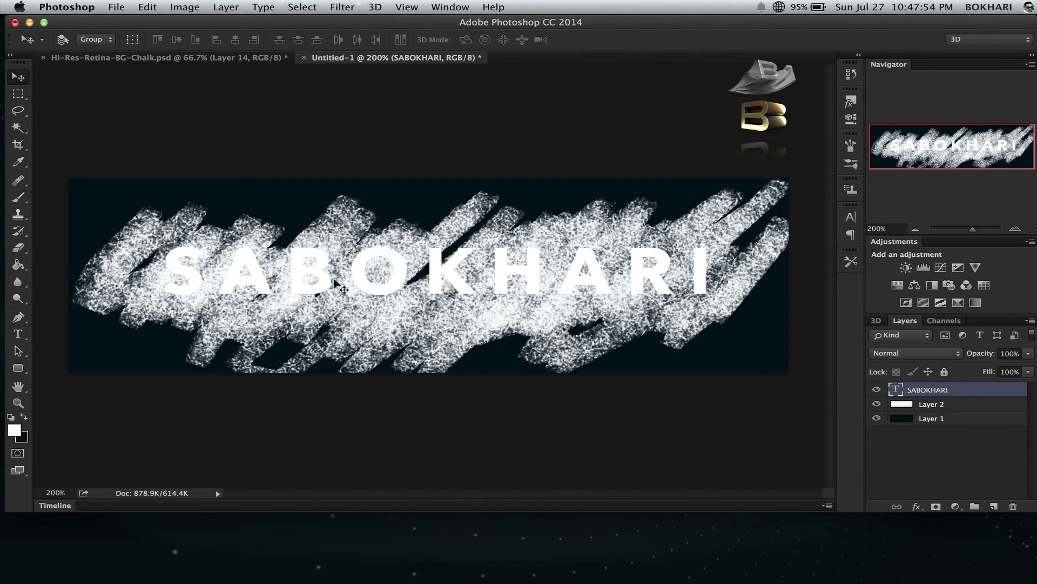
mouse_move(380, 280)
left_mouse_down()
mouse_move(389, 280)
mouse_move(380, 285)
left_mouse_up()
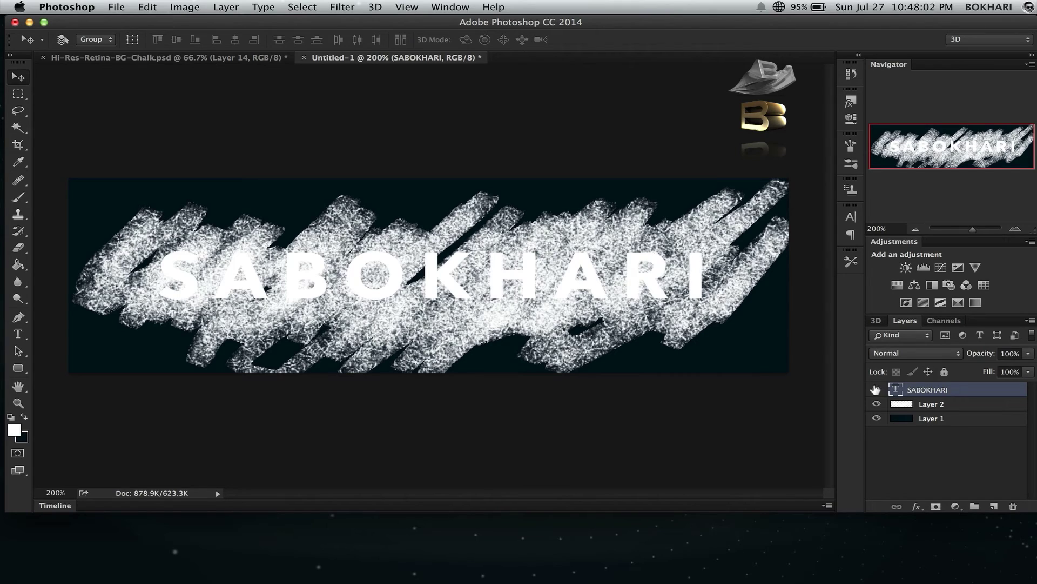
Load a selection shaped like the SABOKHARI letters from the text layer.
left_click(928, 404)
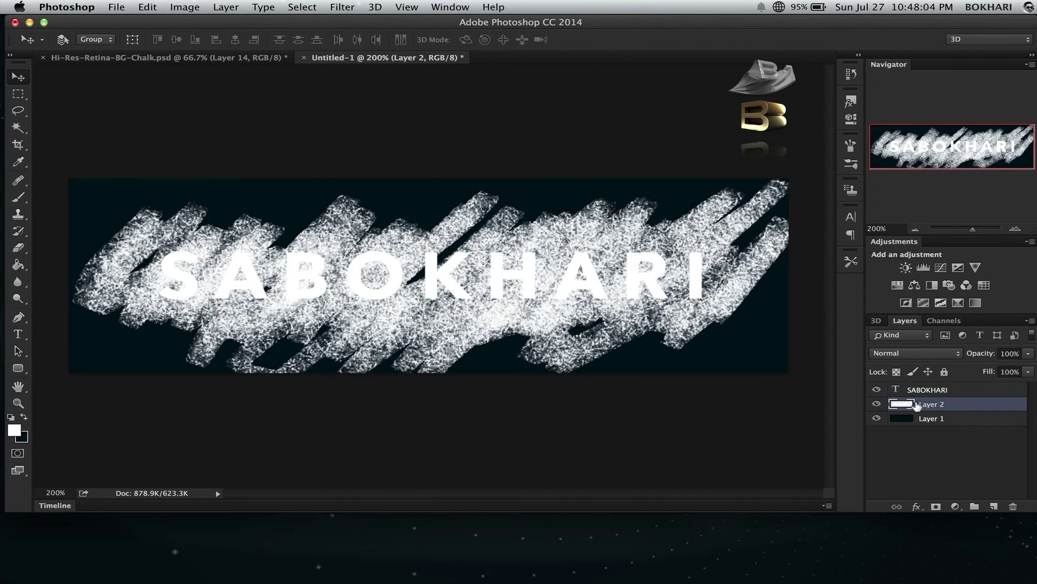
left_click(908, 389)
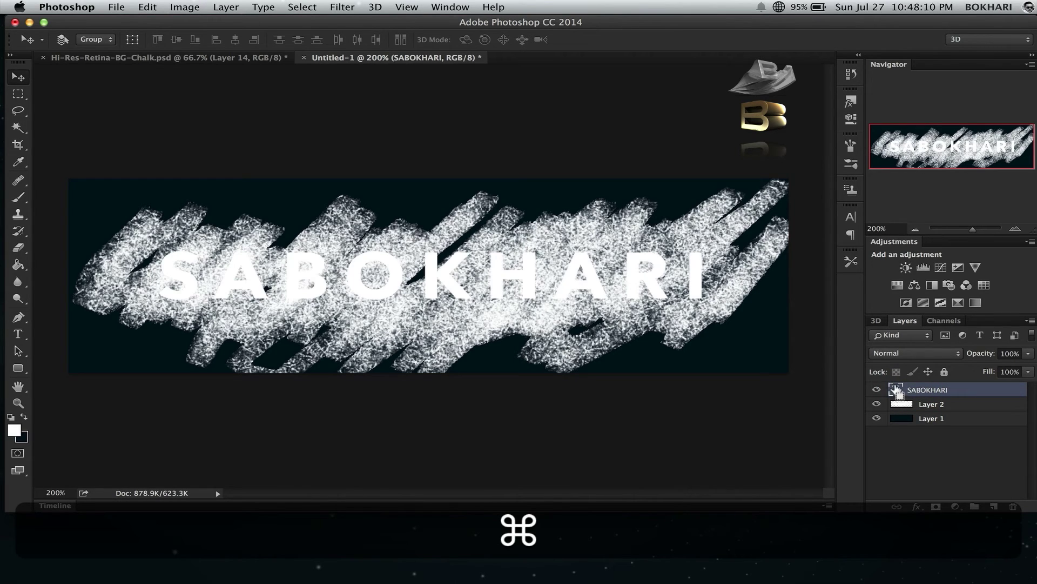
left_click(895, 389, "super")
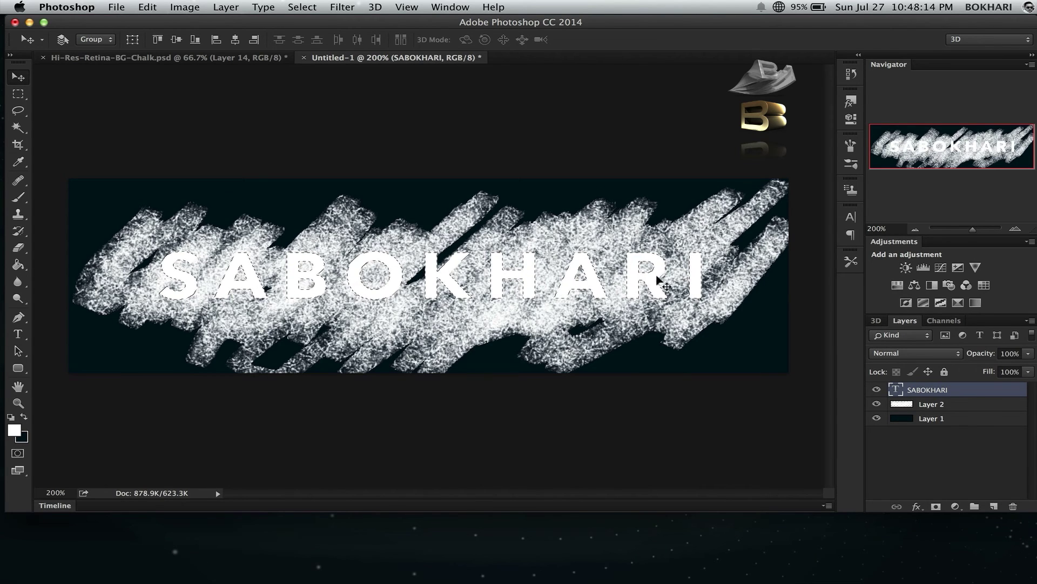
Copy the chalk inside the letters to Layer 3 with Cmd+J, then hide Layer 2 and the text.
left_click(932, 403)
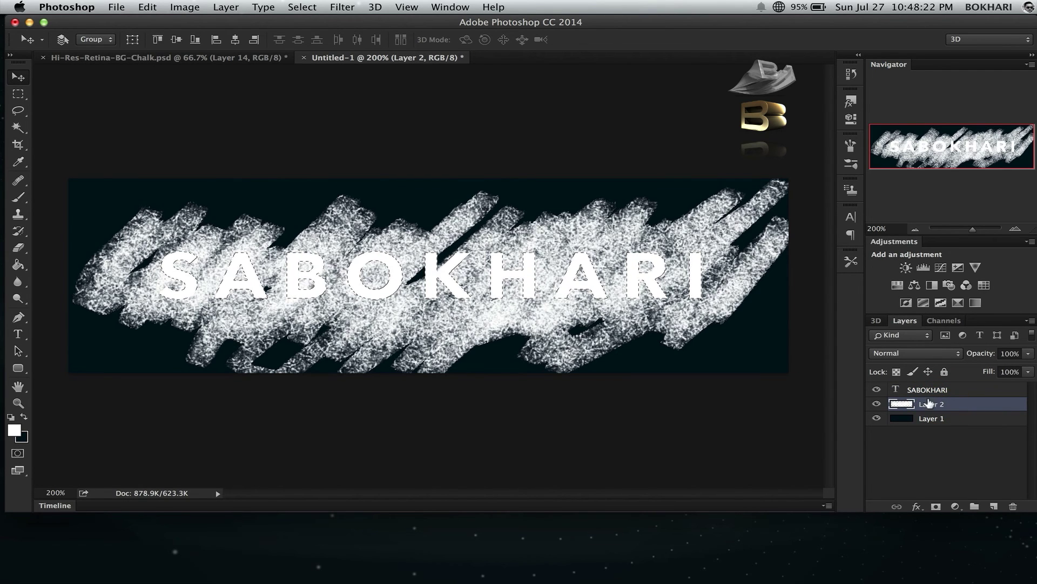
key("super")
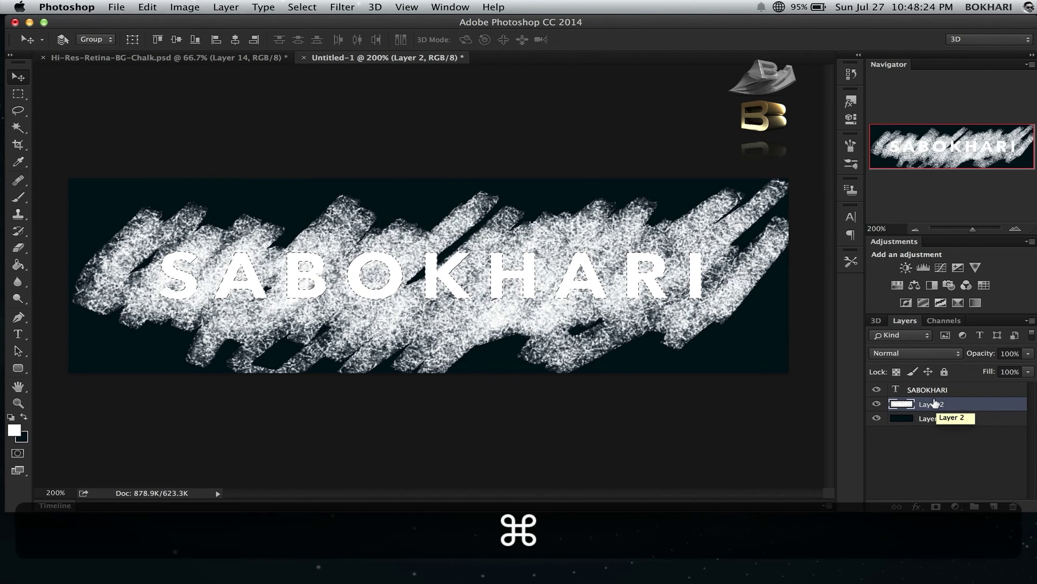
key("super+j")
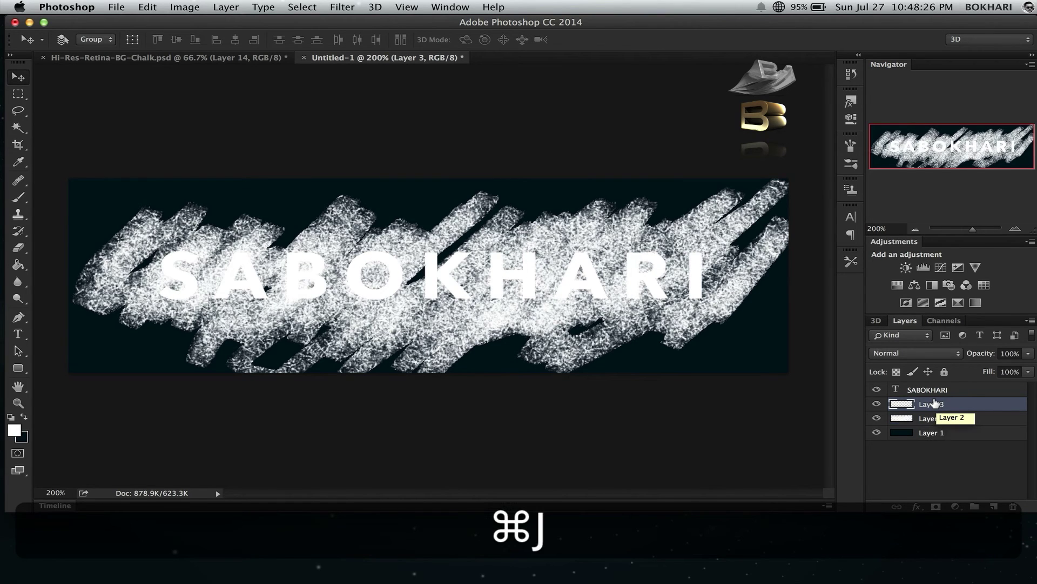
left_click(876, 417)
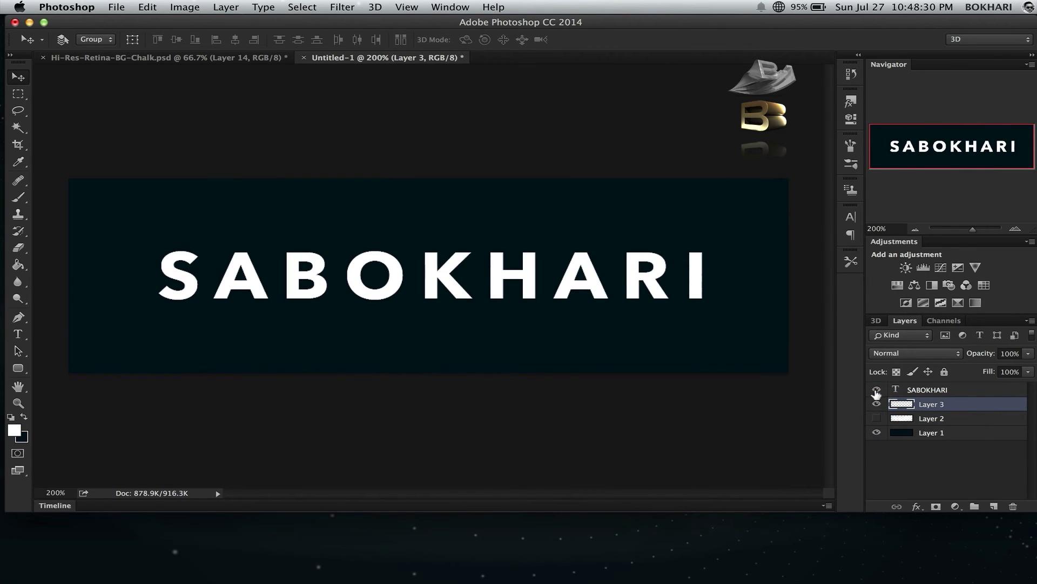
left_click(876, 389)
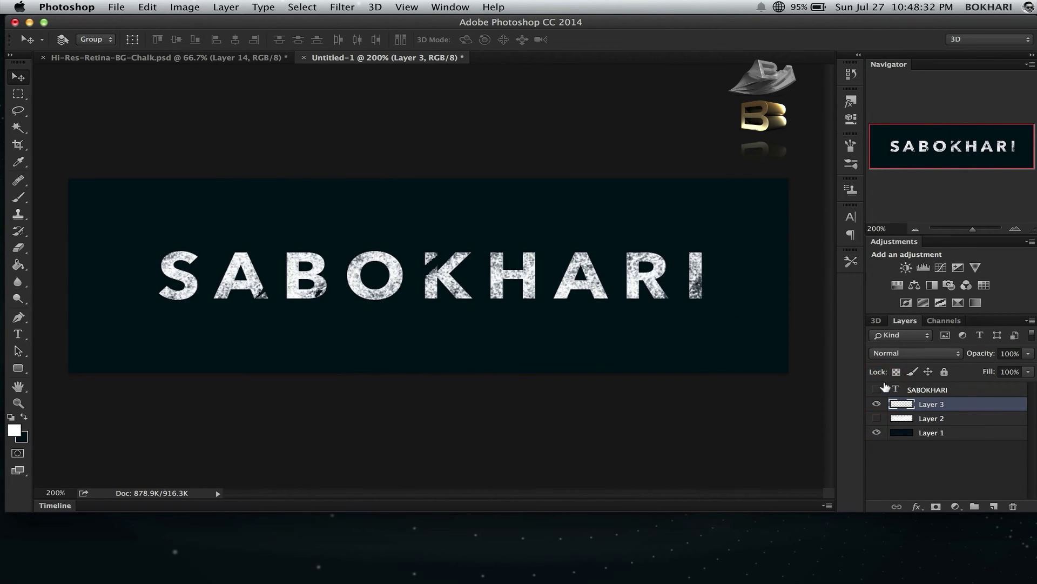